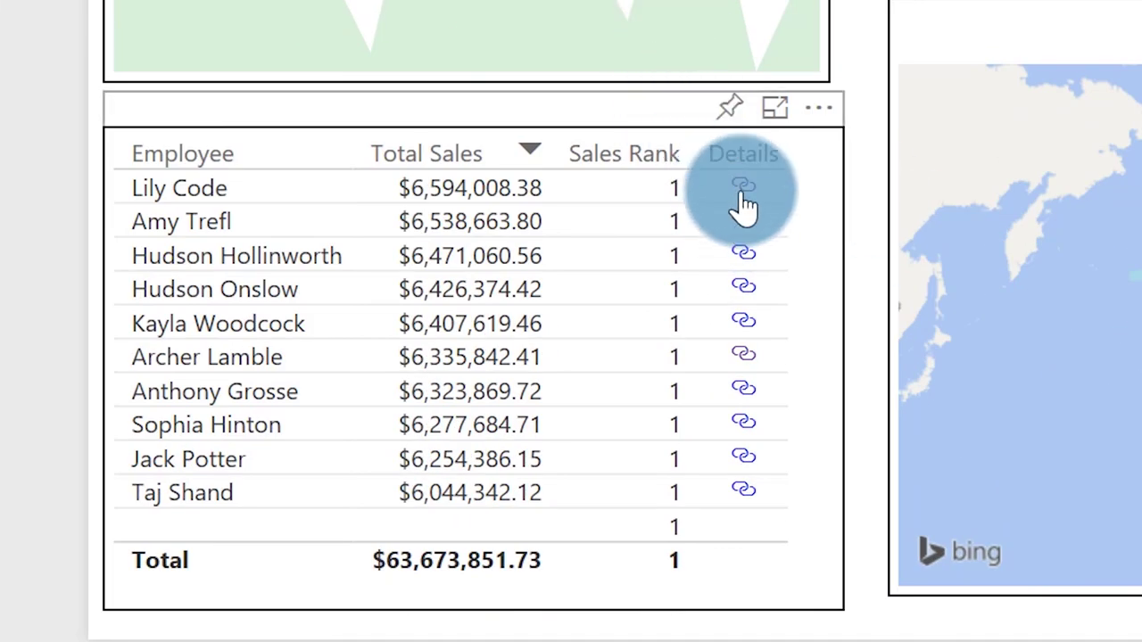
- Publish Overall Sales.pbix to the chosen Power BI workspace and wait for the success message
mouse_move(746, 201)
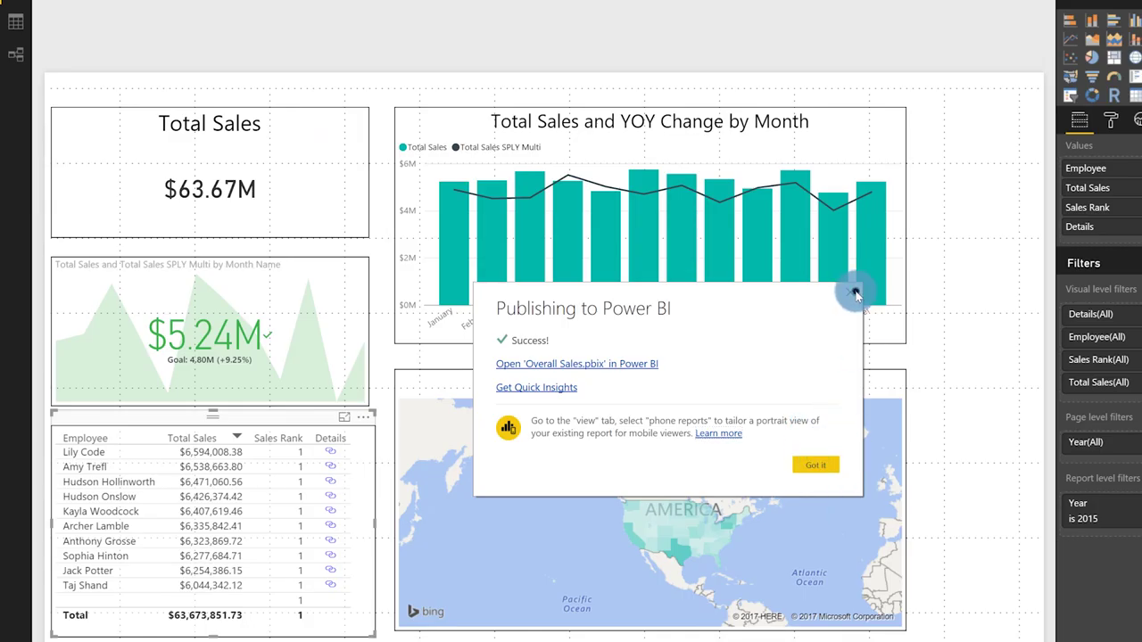
- Close the Publishing to Power BI success confirmation
click(855, 291)
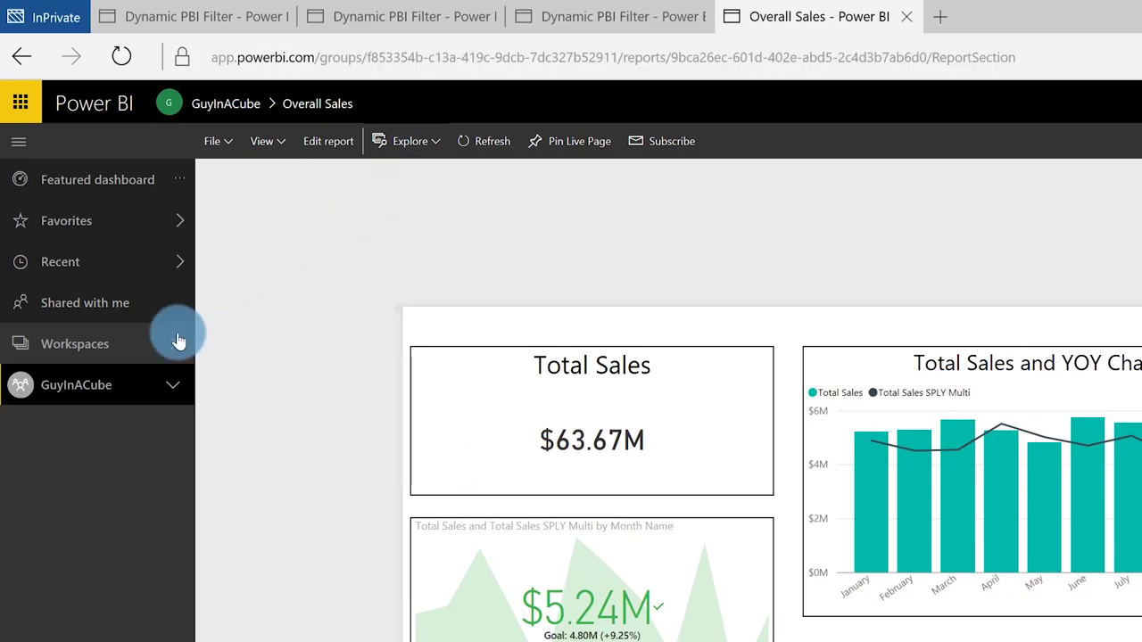
- Open the SalesPersonDetails report from the workspace's Reports list
click(116, 348)
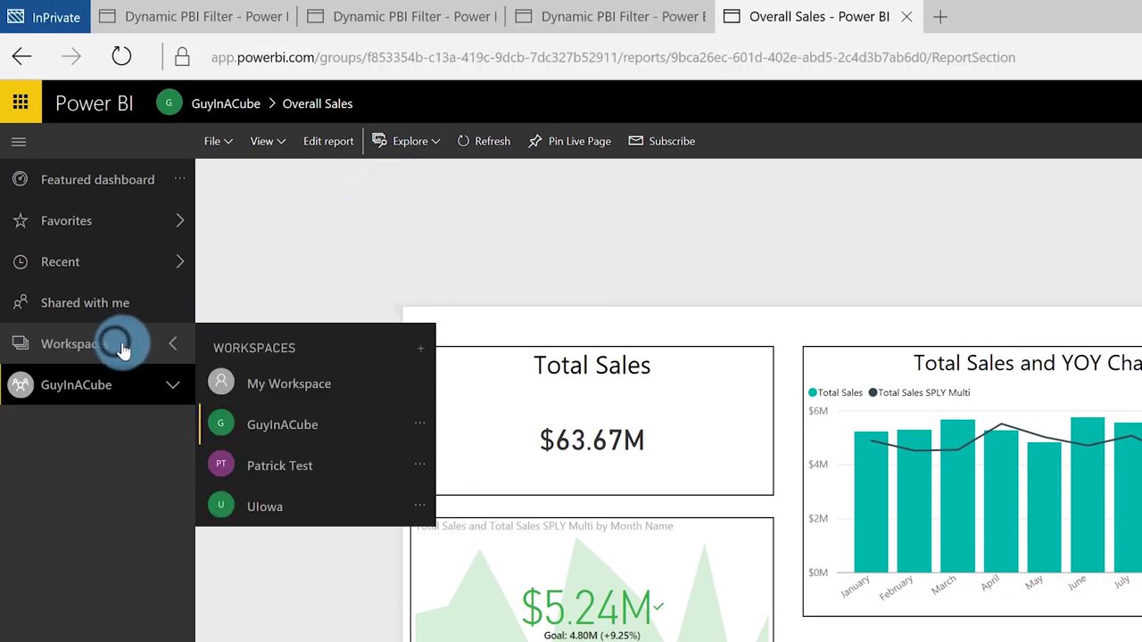
click(279, 427)
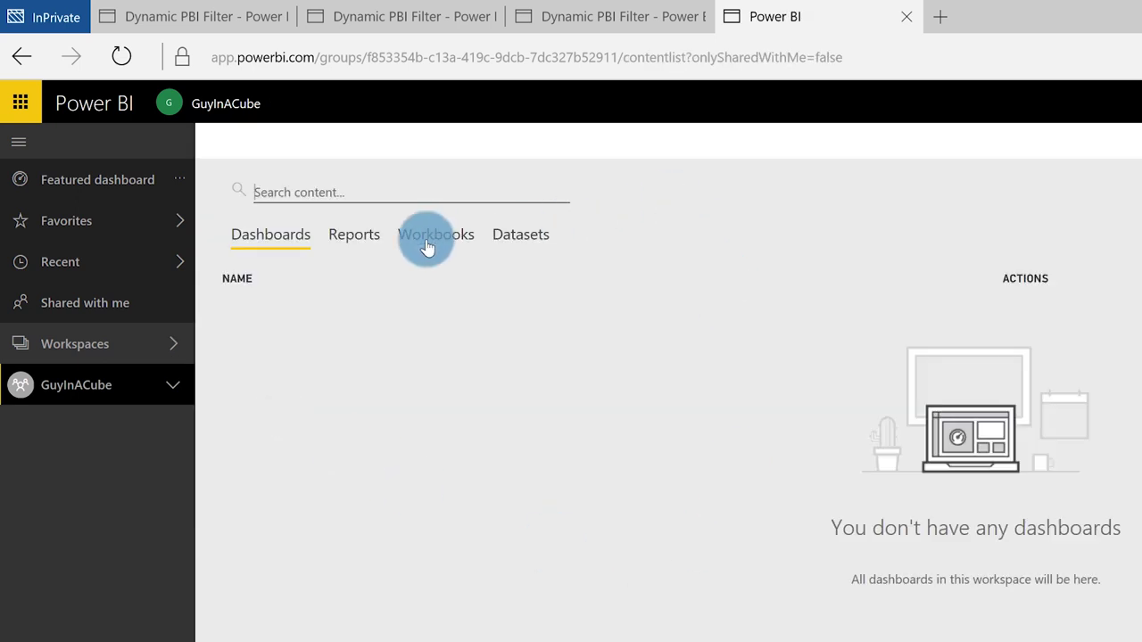
click(357, 241)
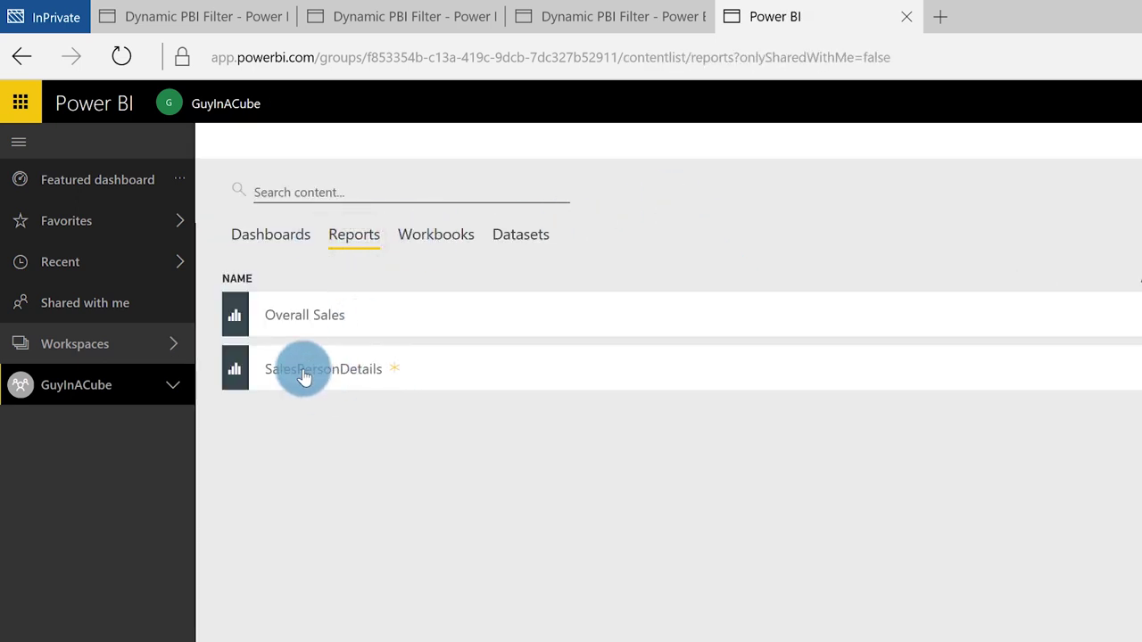
click(336, 375)
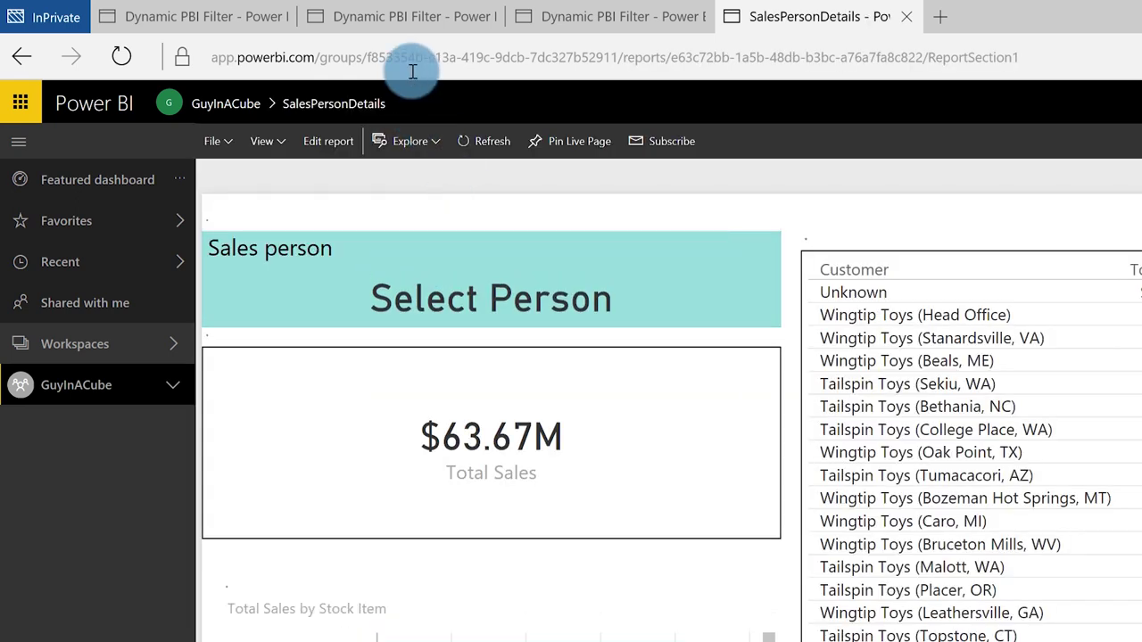
- Copy the SalesPersonDetails report's web address and bring up a blank Notepad
click(413, 61)
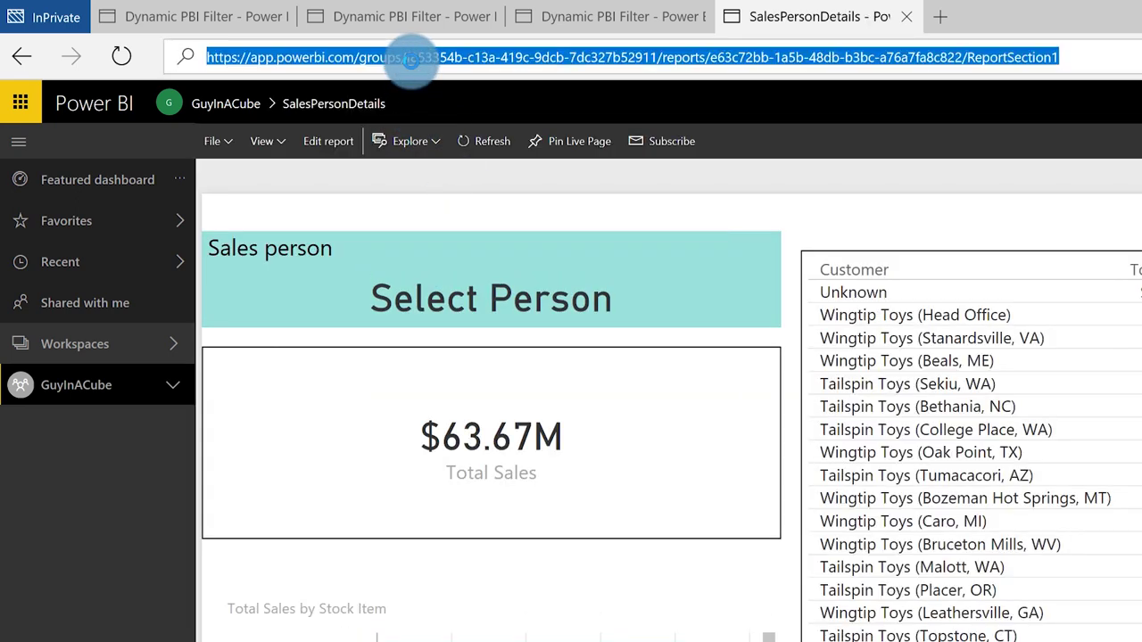
right_click(410, 58)
click(410, 117)
right_click(1106, 638)
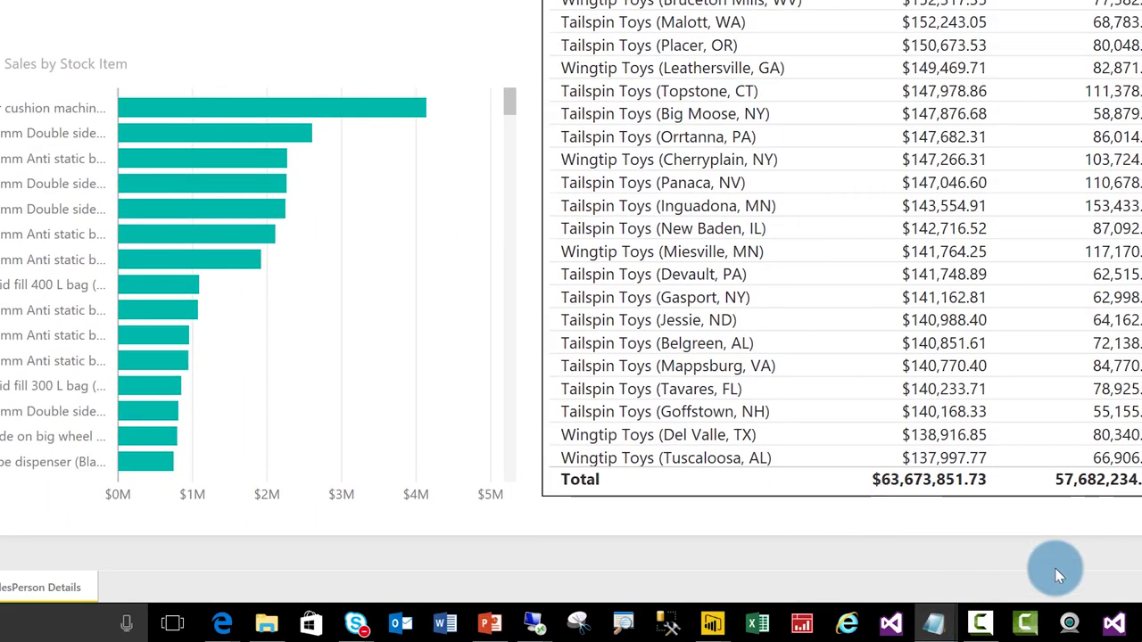
- Paste the report URL into Notepad and append ?filter=Salesperson/Employee eq with the employee's name
mouse_move(932, 629)
click(948, 535)
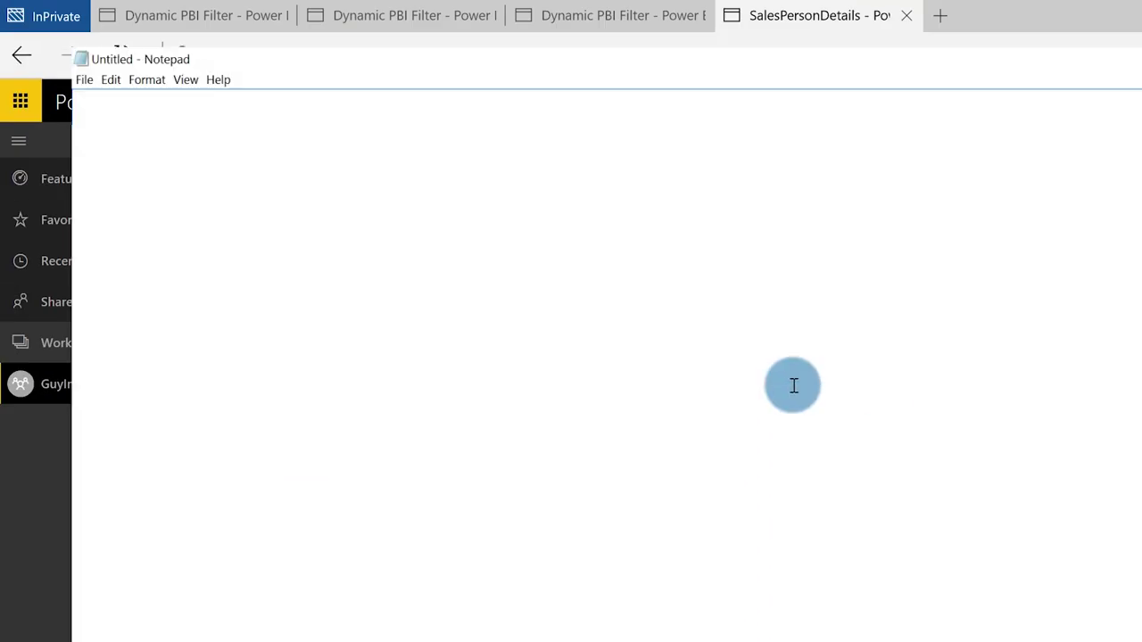
click(625, 297)
key(ctrl+v)
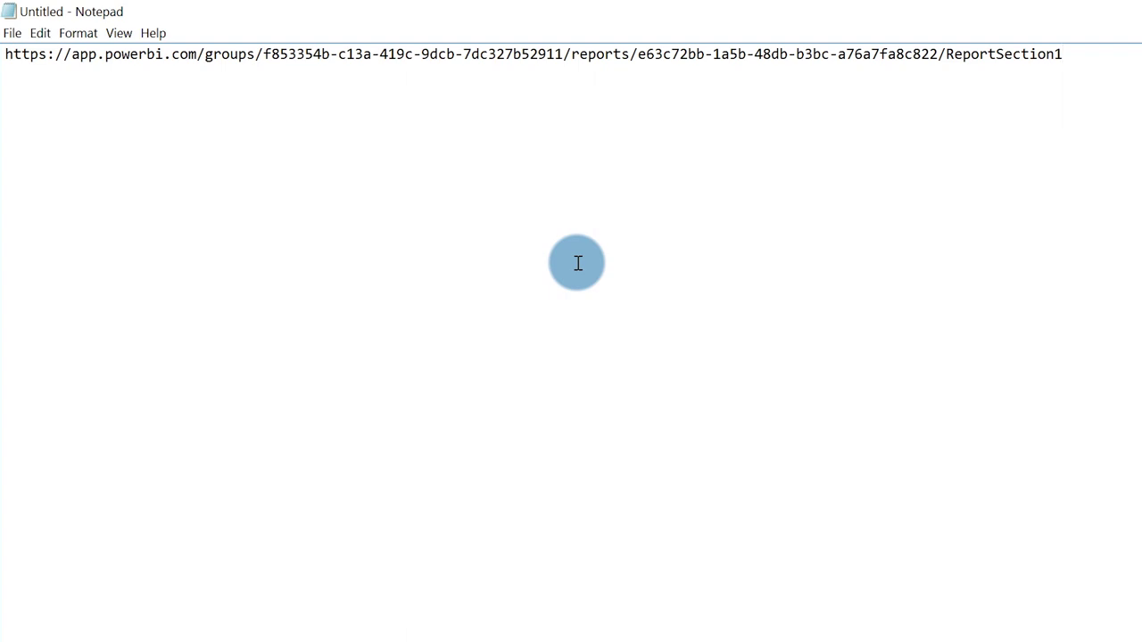
text(?filter=Salesperson//Employee eq Lily Code)
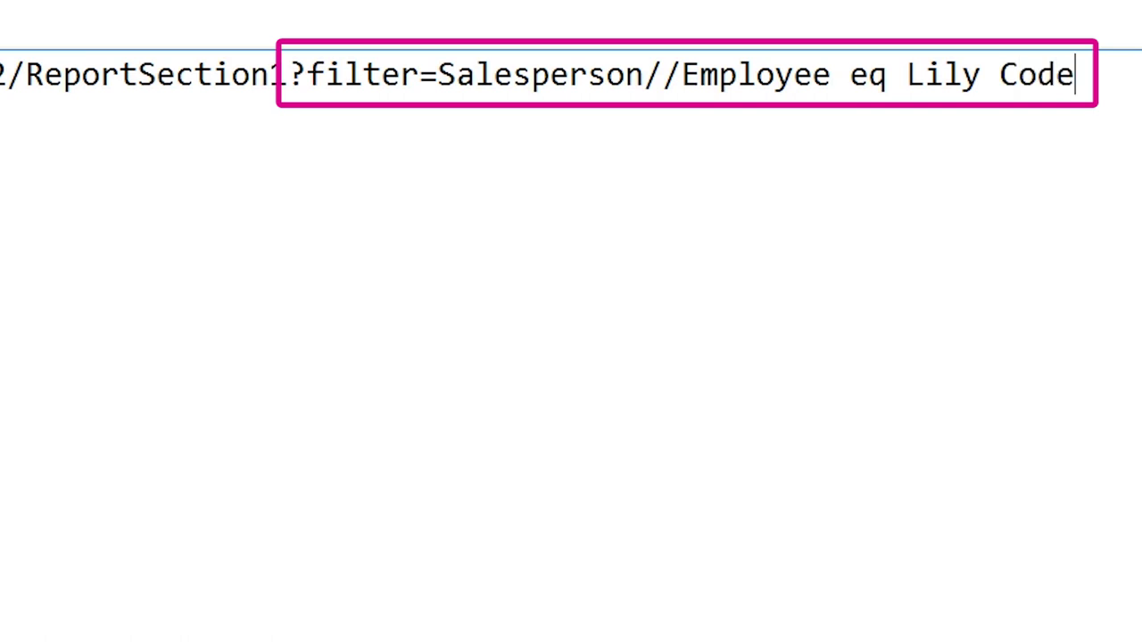
- Copy the filtered URL from Notepad and load it in a new InPrivate Edge tab
triple_click(1126, 87)
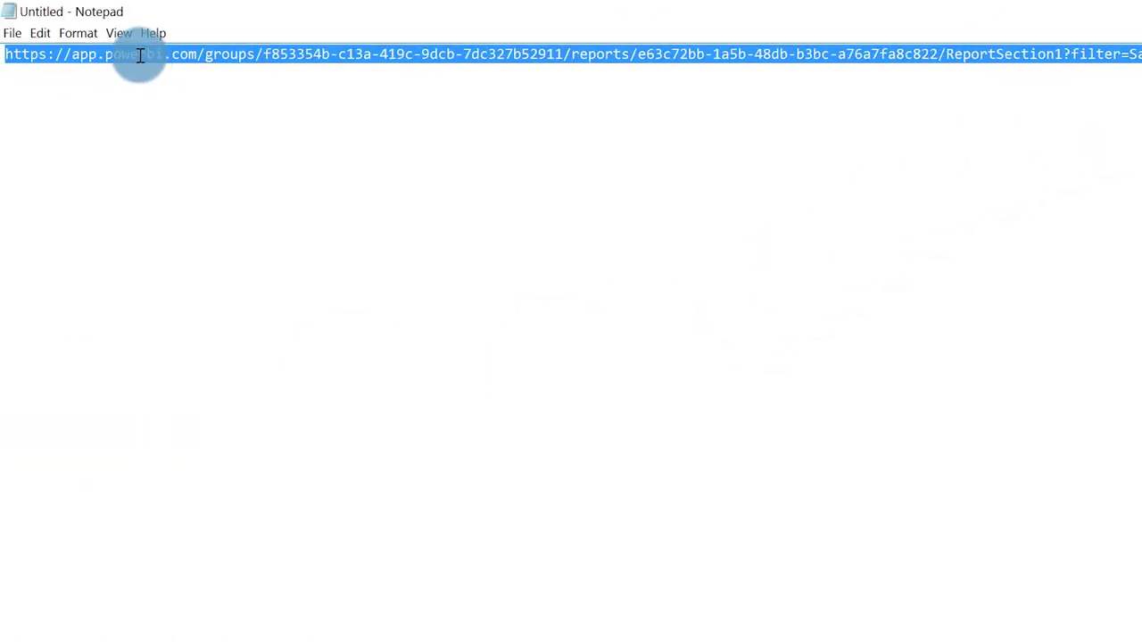
right_click(141, 55)
click(74, 104)
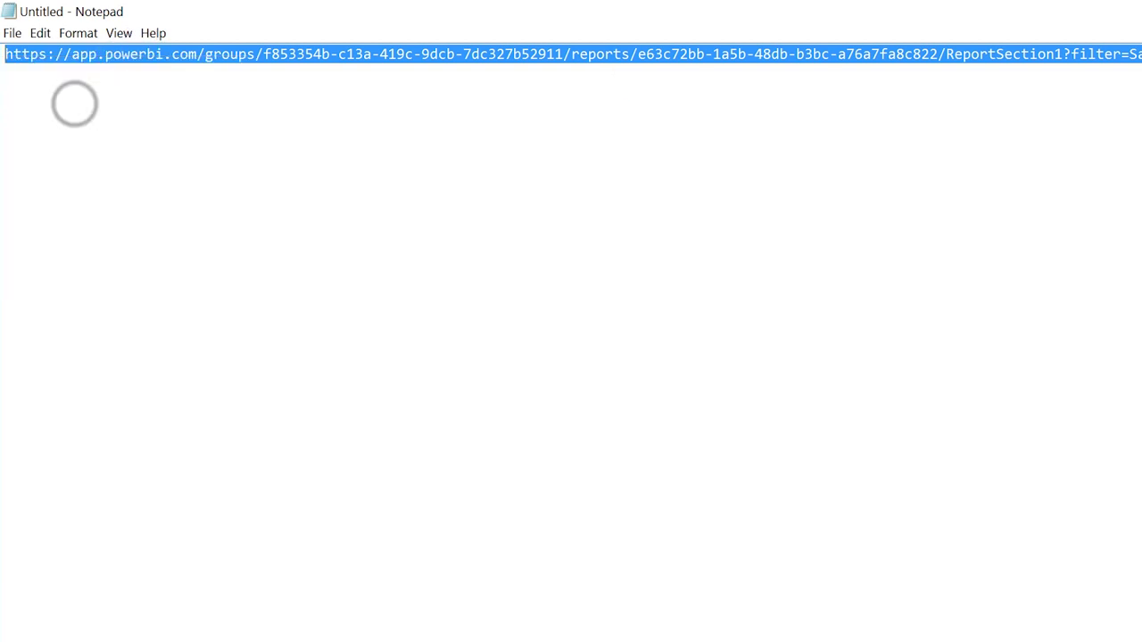
key(alt+Tab)
click(937, 15)
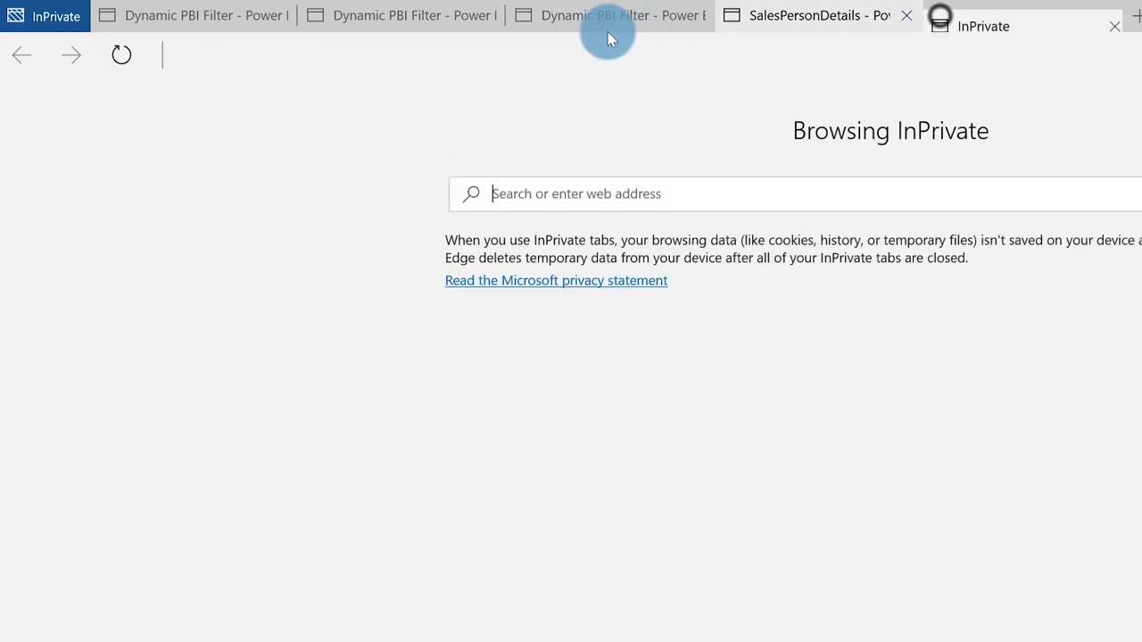
click(513, 57)
key(ctrl+v)
key(Return)
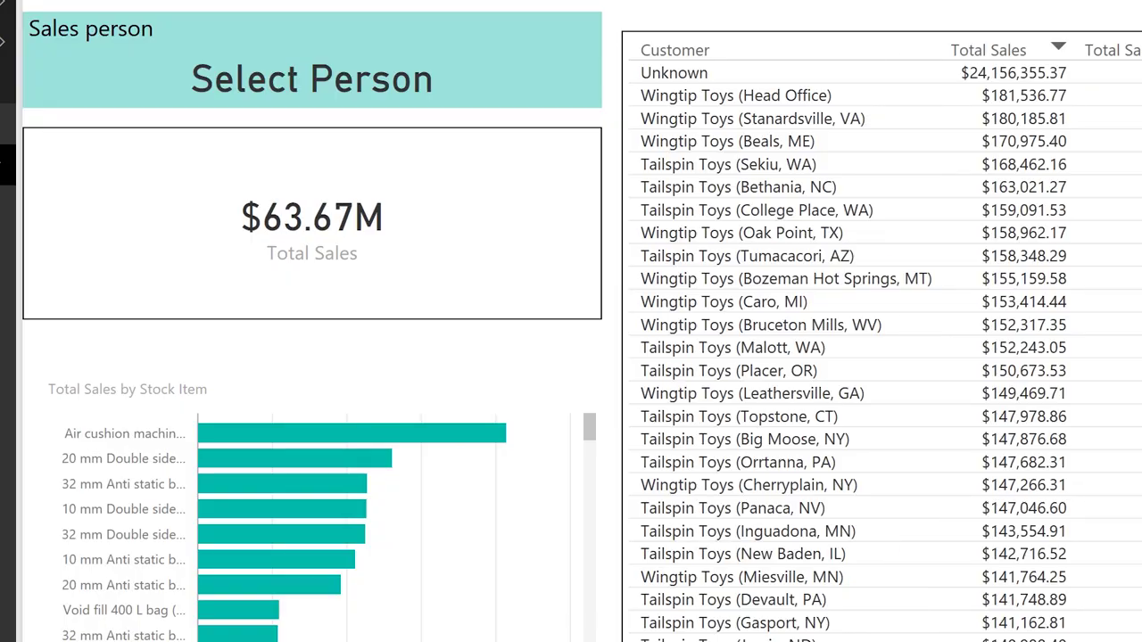
- Wrap the employee name in single quotes and remove the extra slash from Salesperson//Employee
click(632, 98)
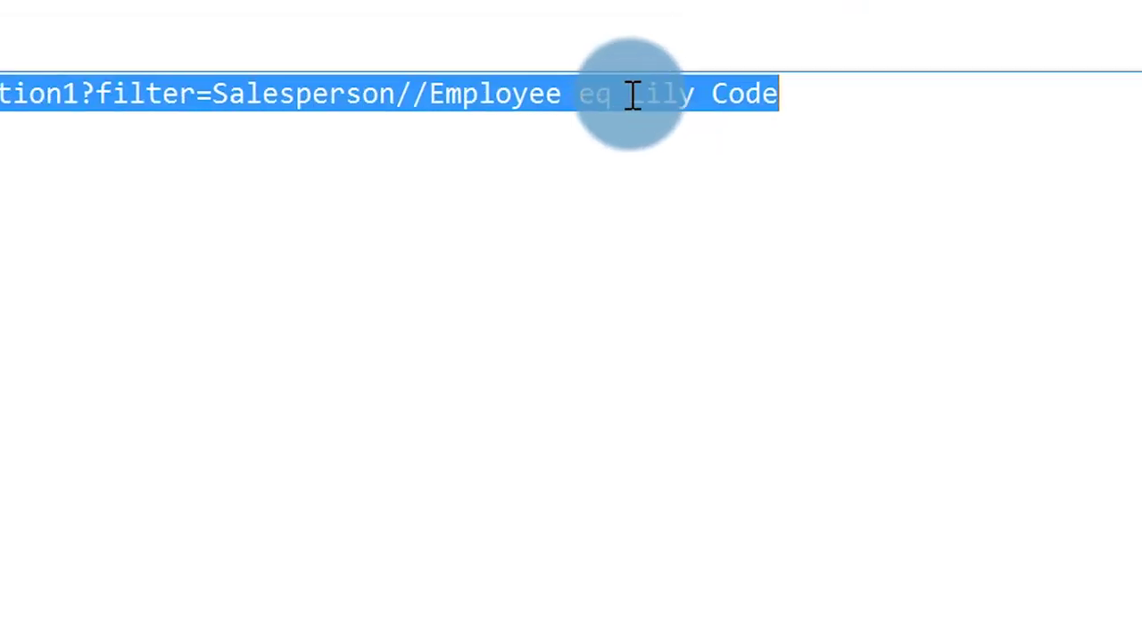
click(632, 96)
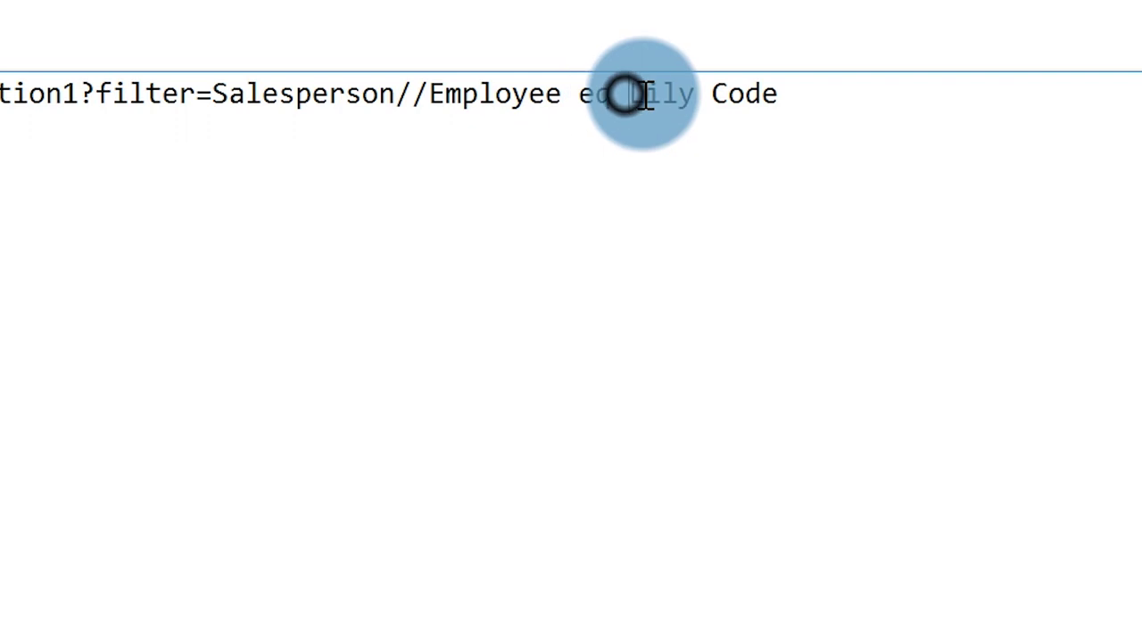
text(')
click(823, 94)
text(')
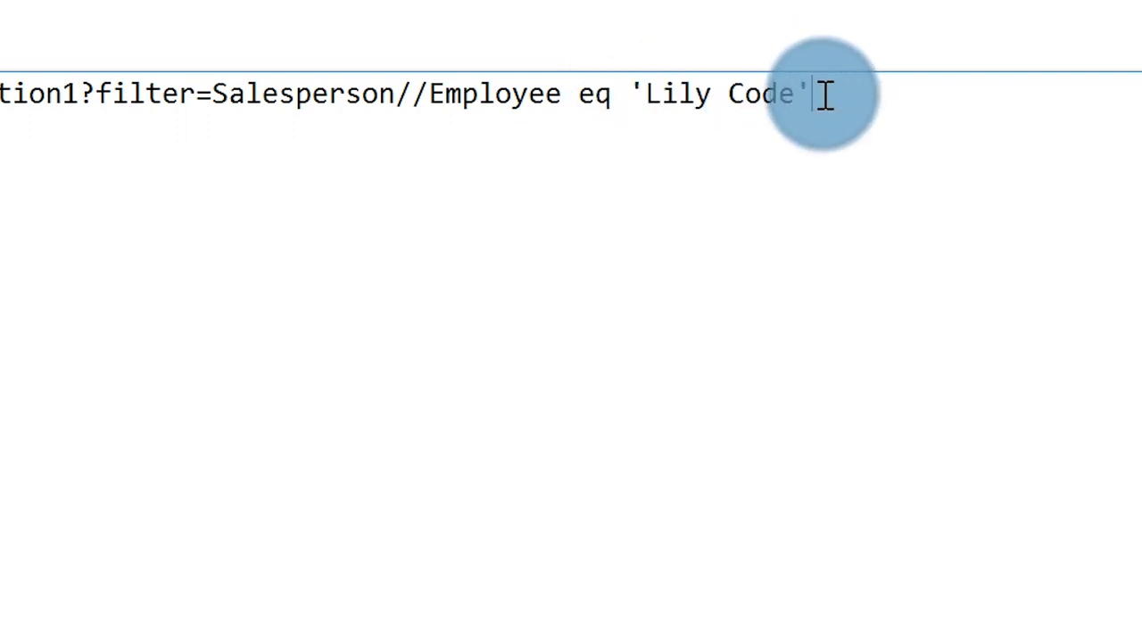
triple_click(913, 97)
click(433, 101)
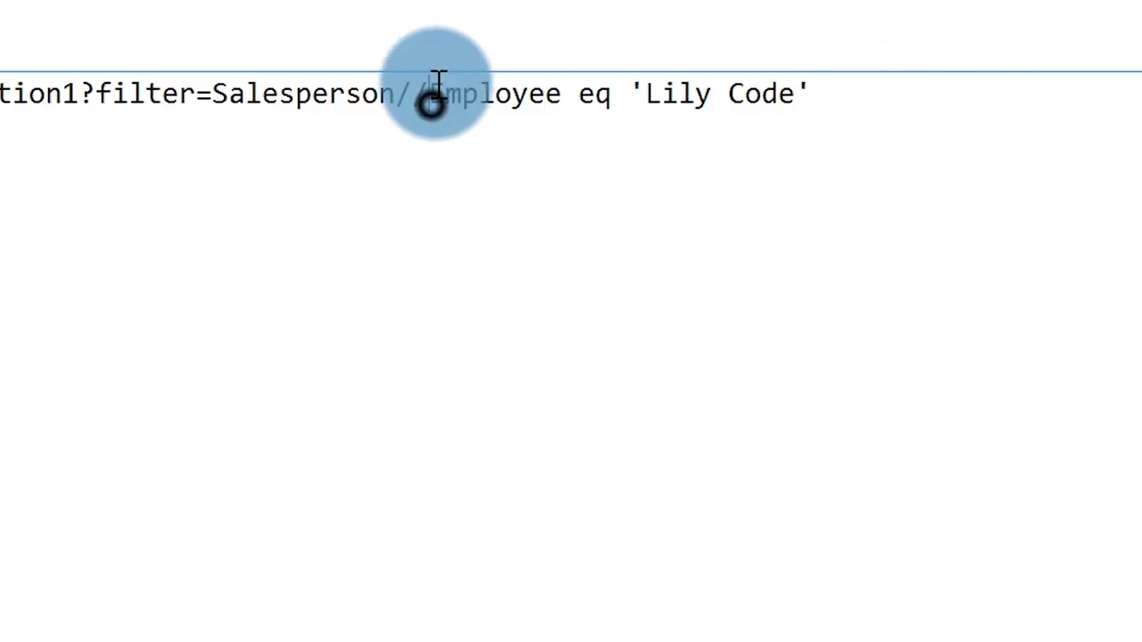
key(BackSpace)
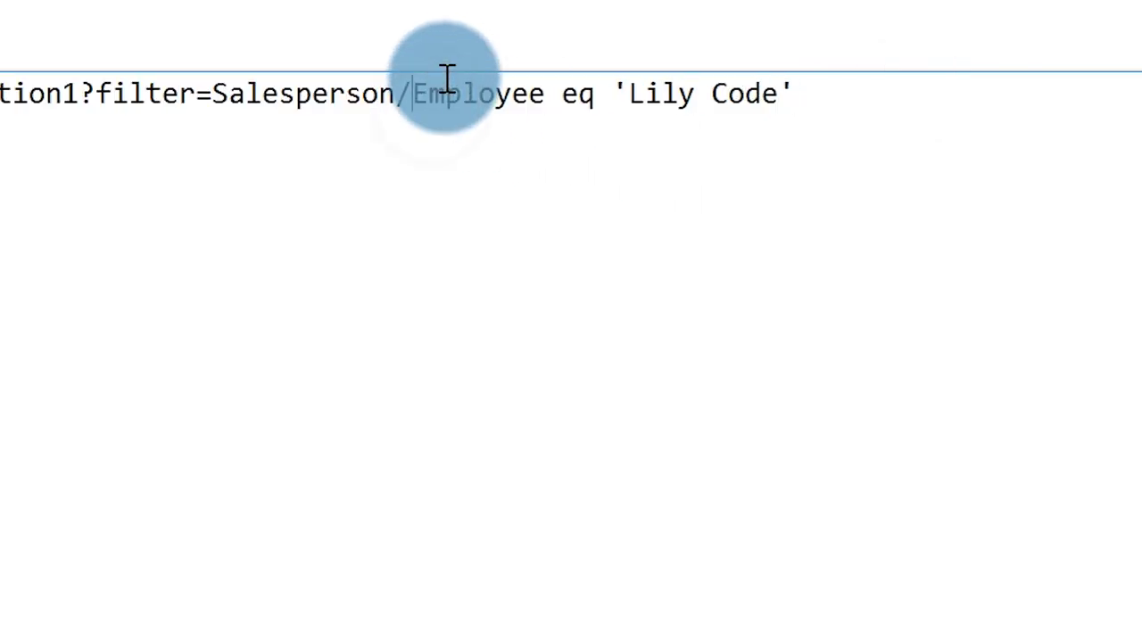
- Load the corrected URL in the browser, showing the employee's $6.59M Total Sales
triple_click(871, 96)
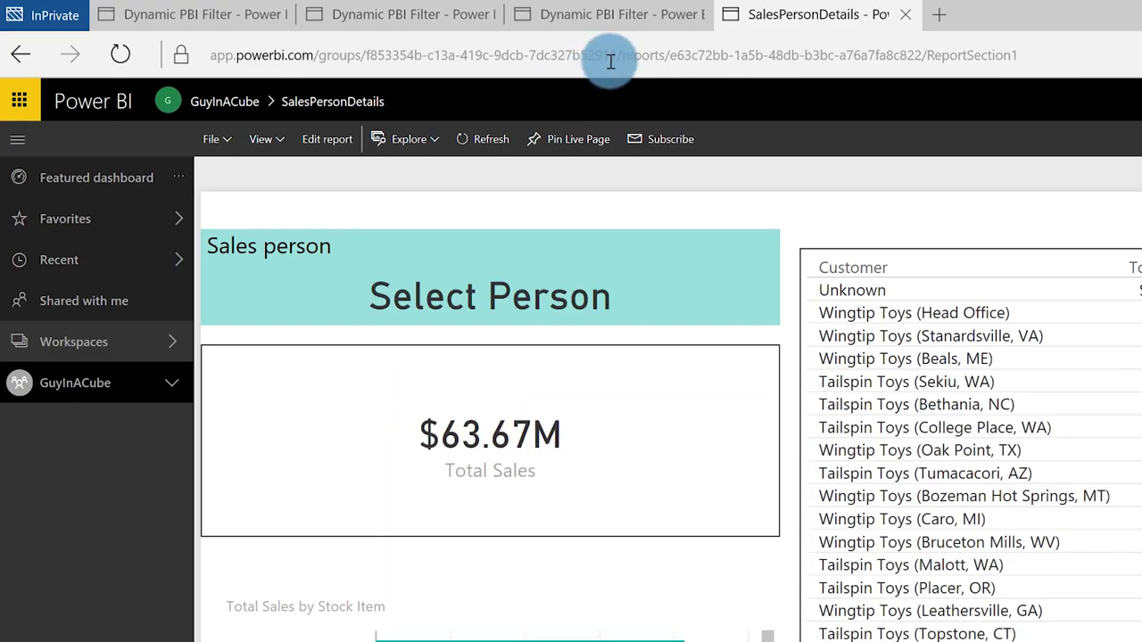
click(610, 55)
key(ctrl+v)
key(Return)
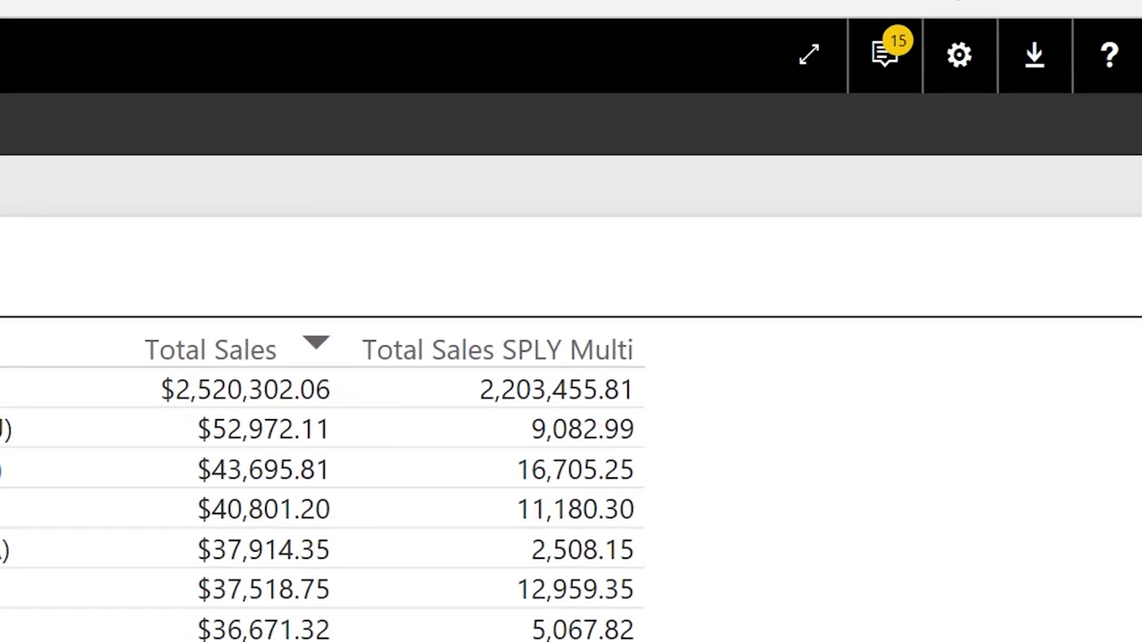
- Open the Filters pane and check the Employee filter applied from the URL
click(1141, 181)
click(1141, 262)
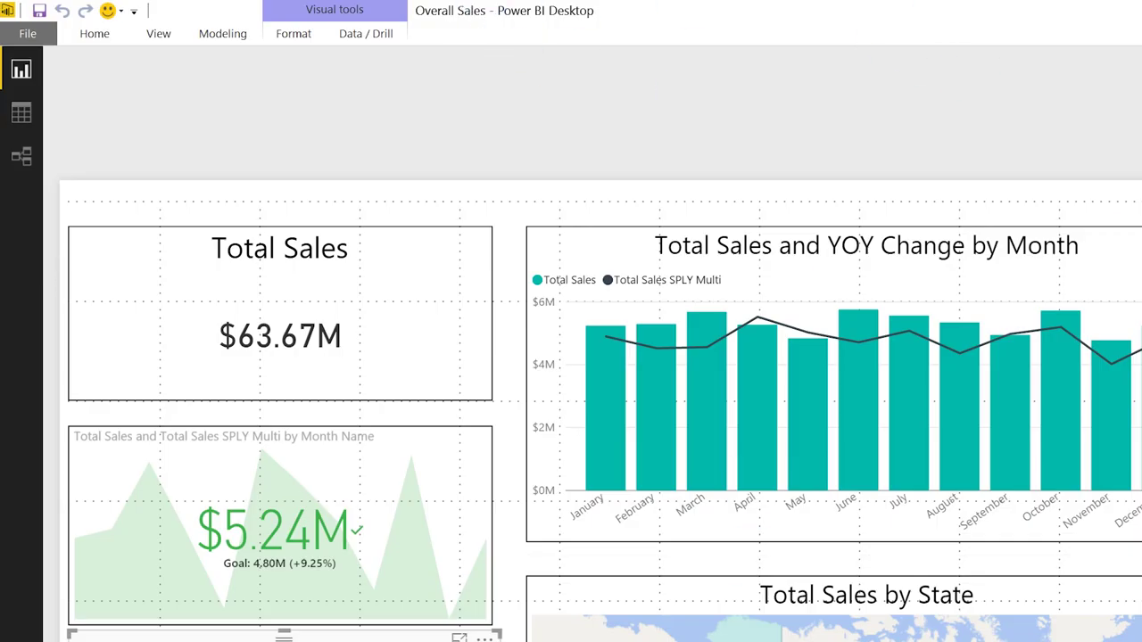
click(21, 112)
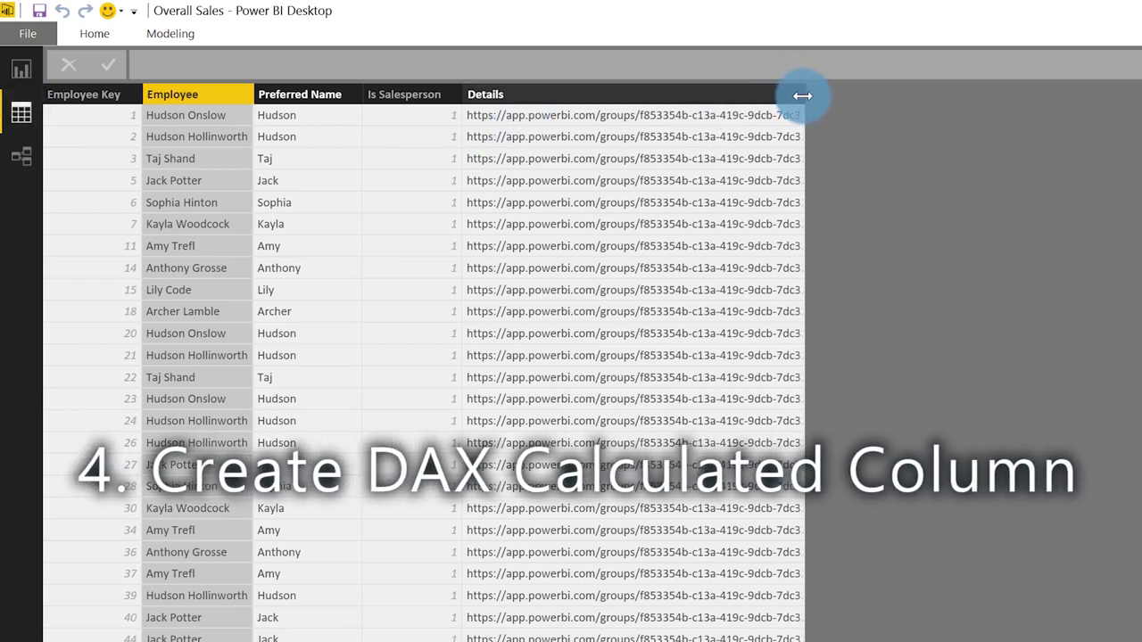
drag(806, 93, 821, 100)
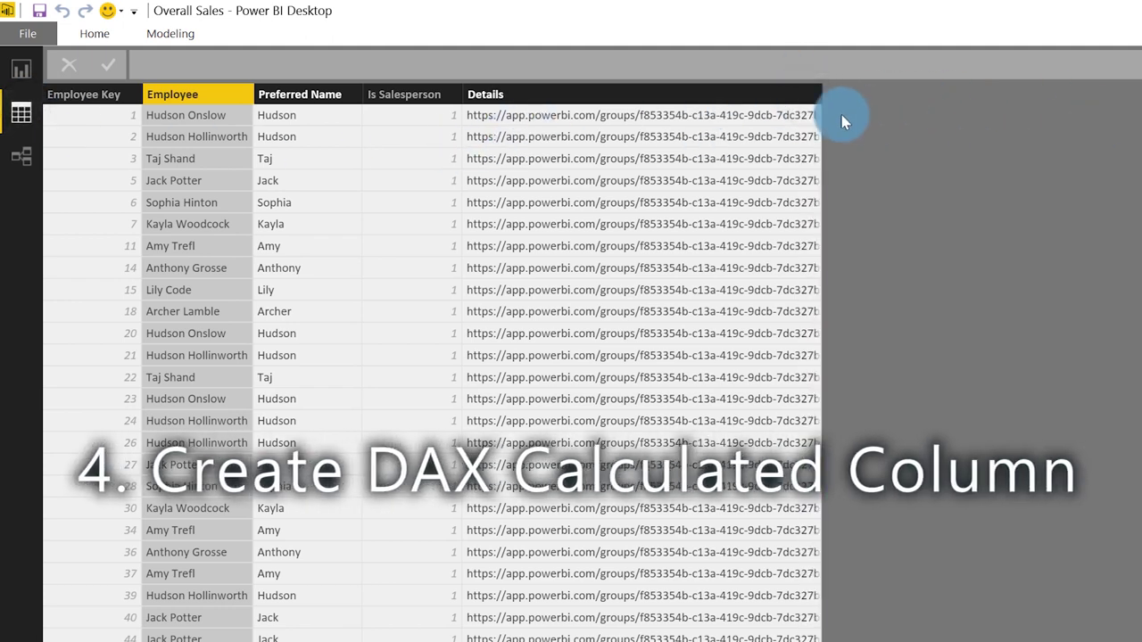
click(757, 120)
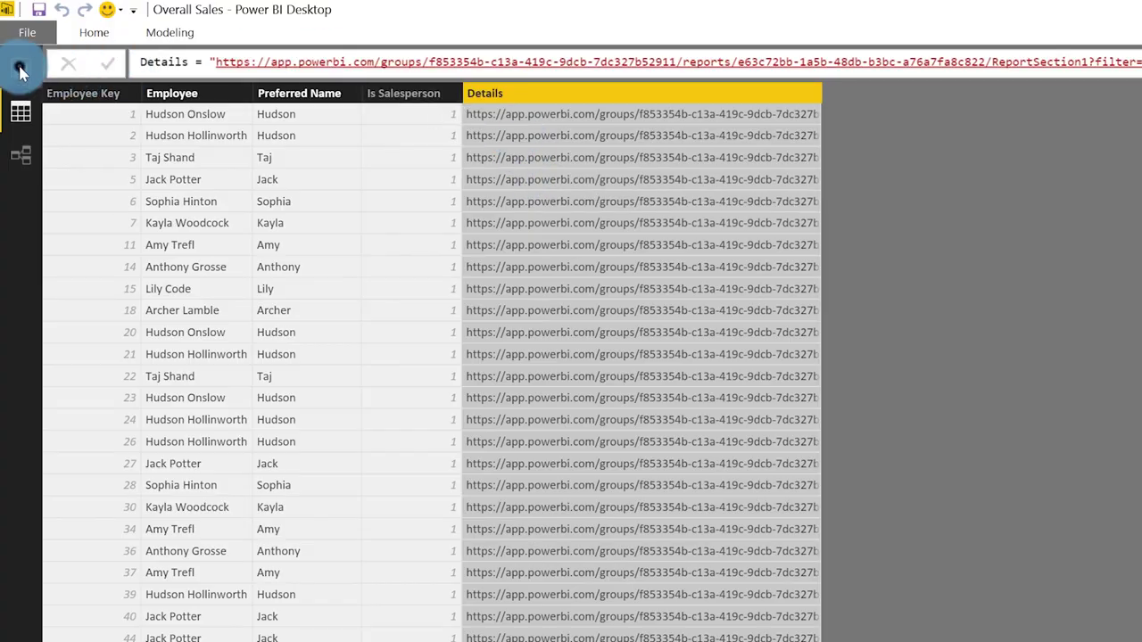
click(22, 70)
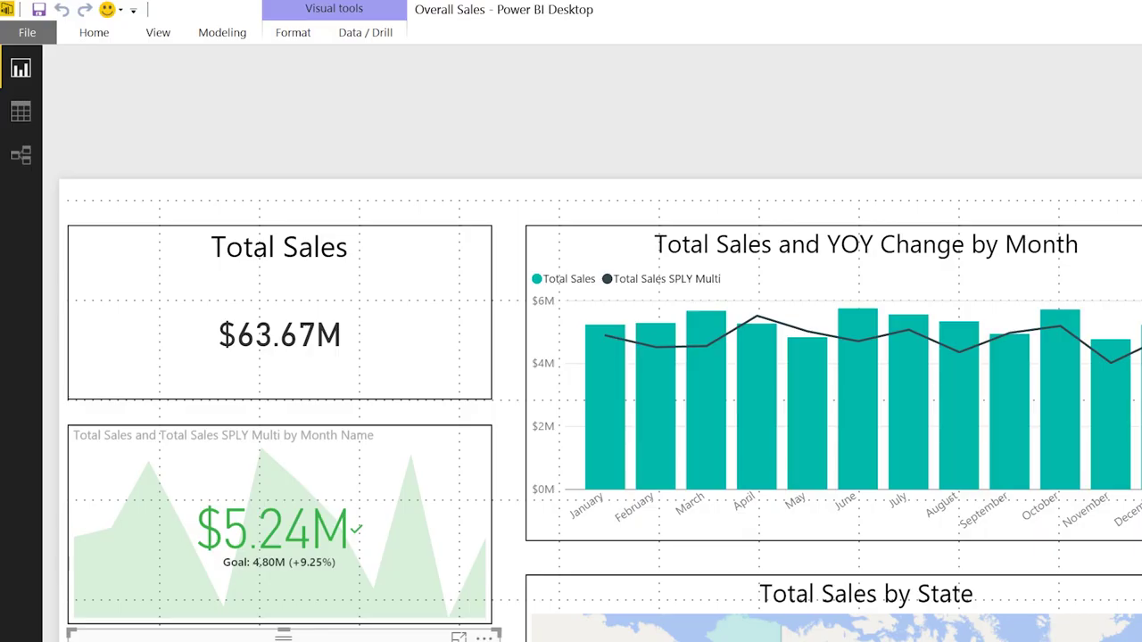
- Add the Details field to the employee sales table and set its Data Category to Web URL
click(523, 458)
click(612, 208)
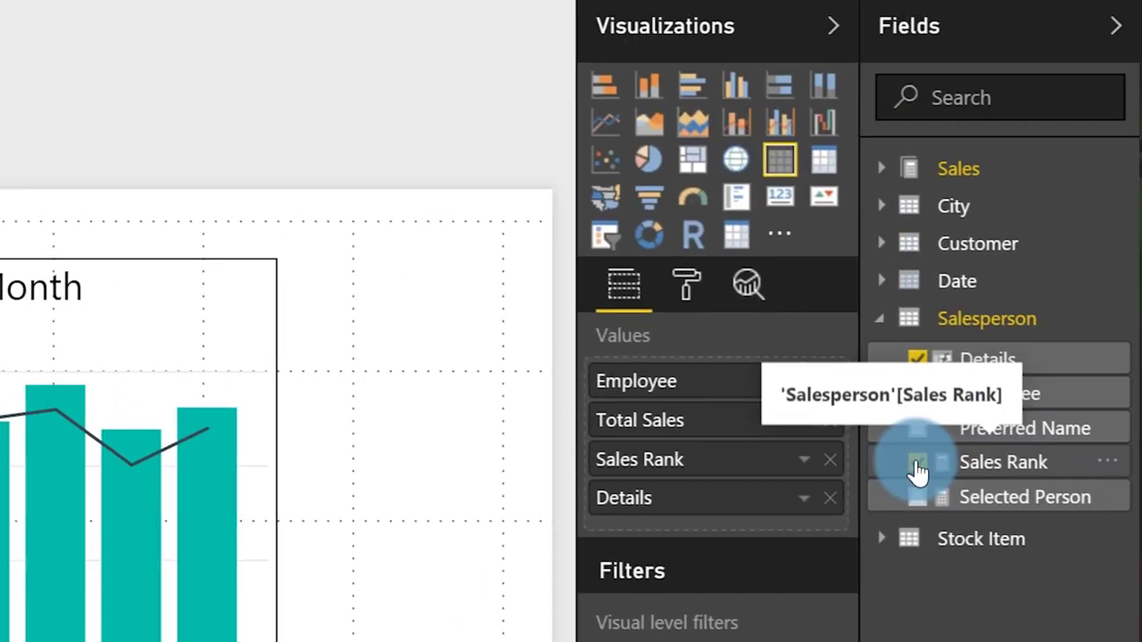
click(1058, 370)
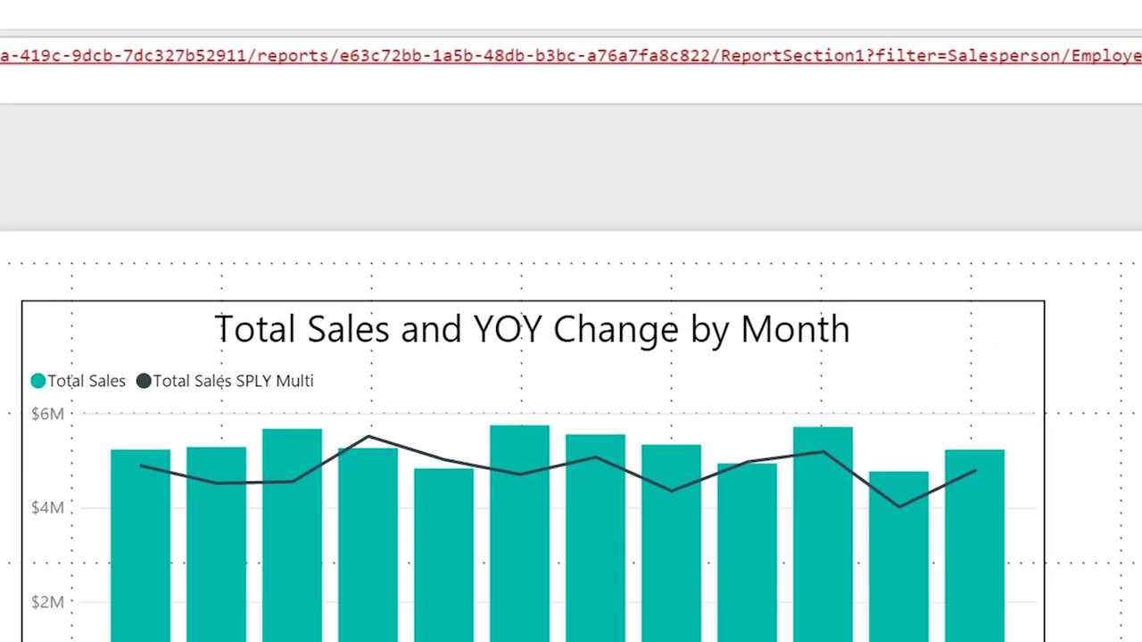
click(348, 58)
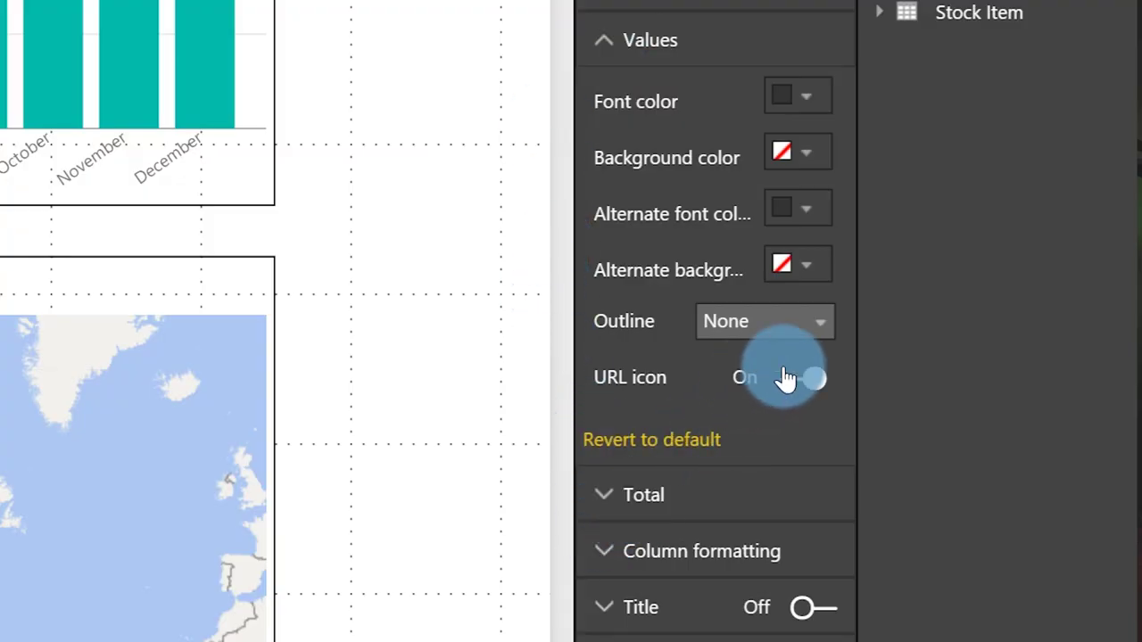
click(785, 385)
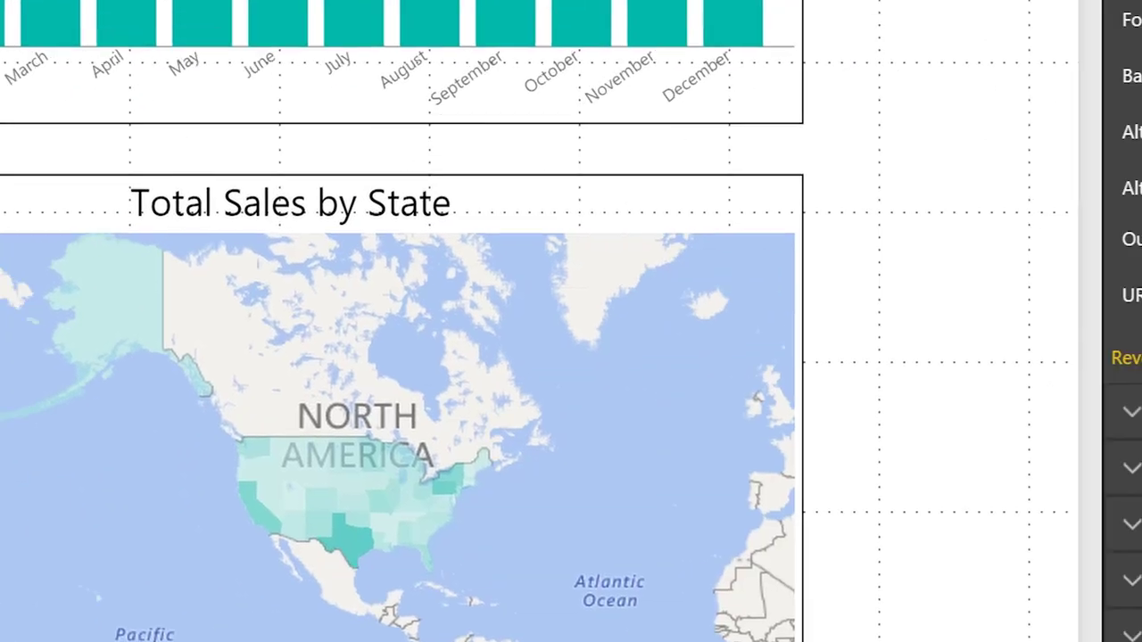
click(820, 361)
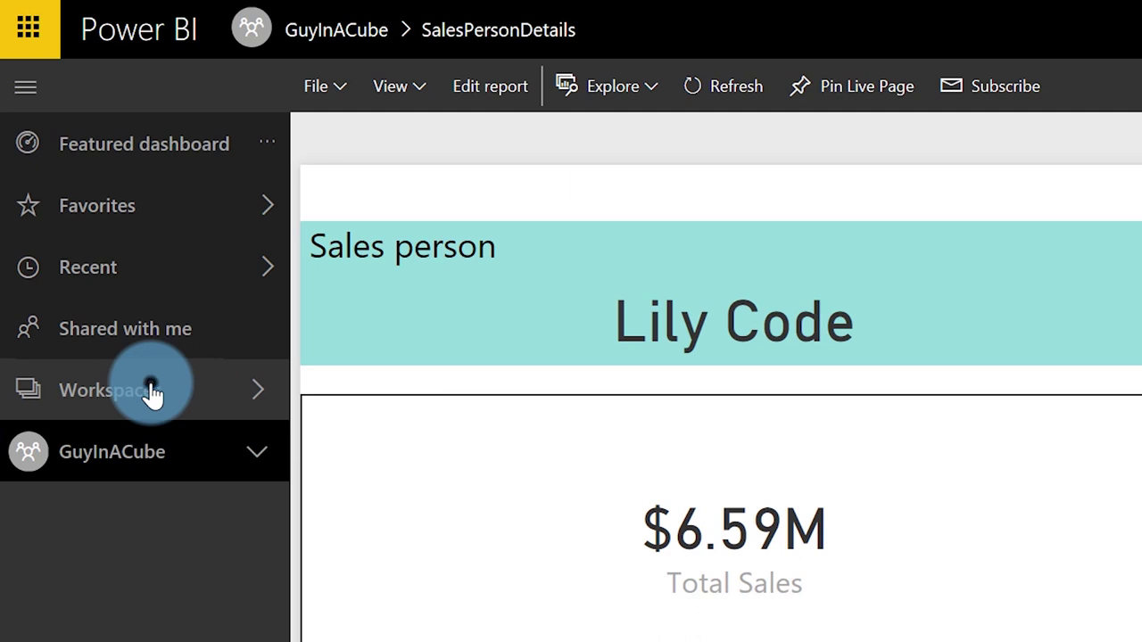
- Open the published Overall Sales report from the workspace and follow an employee's Details link icon
click(148, 390)
click(417, 518)
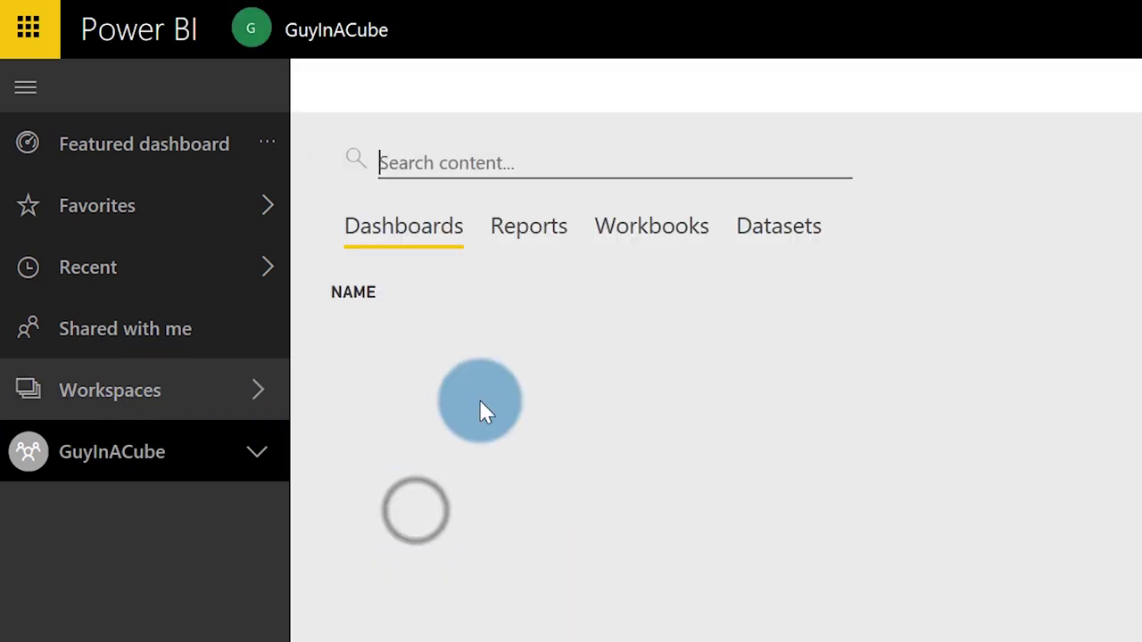
click(531, 228)
click(472, 360)
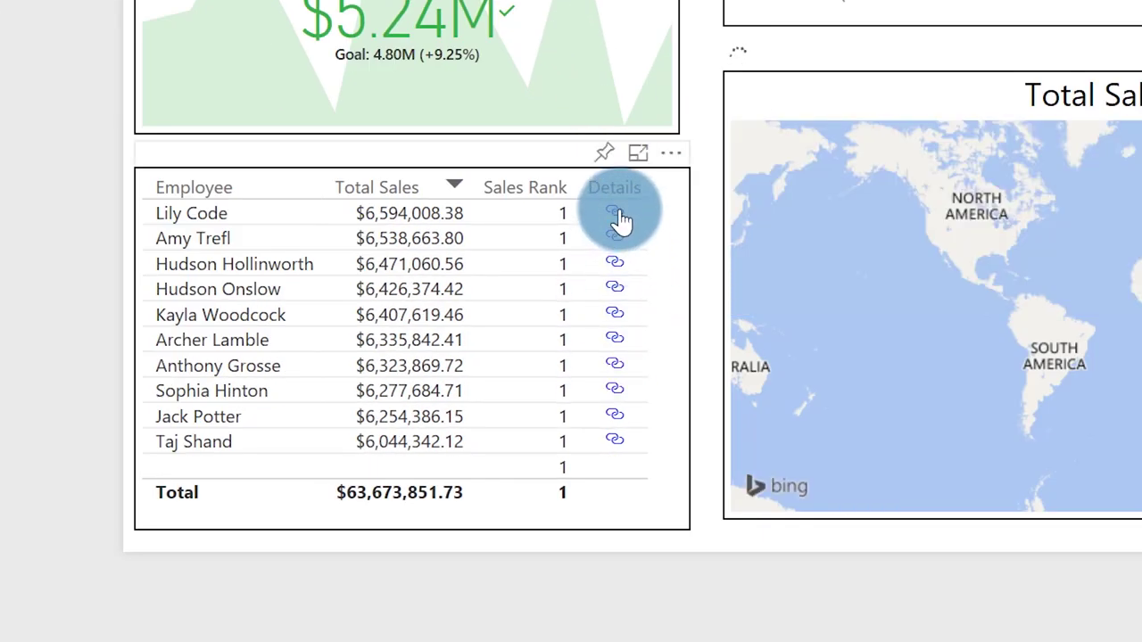
click(613, 340)
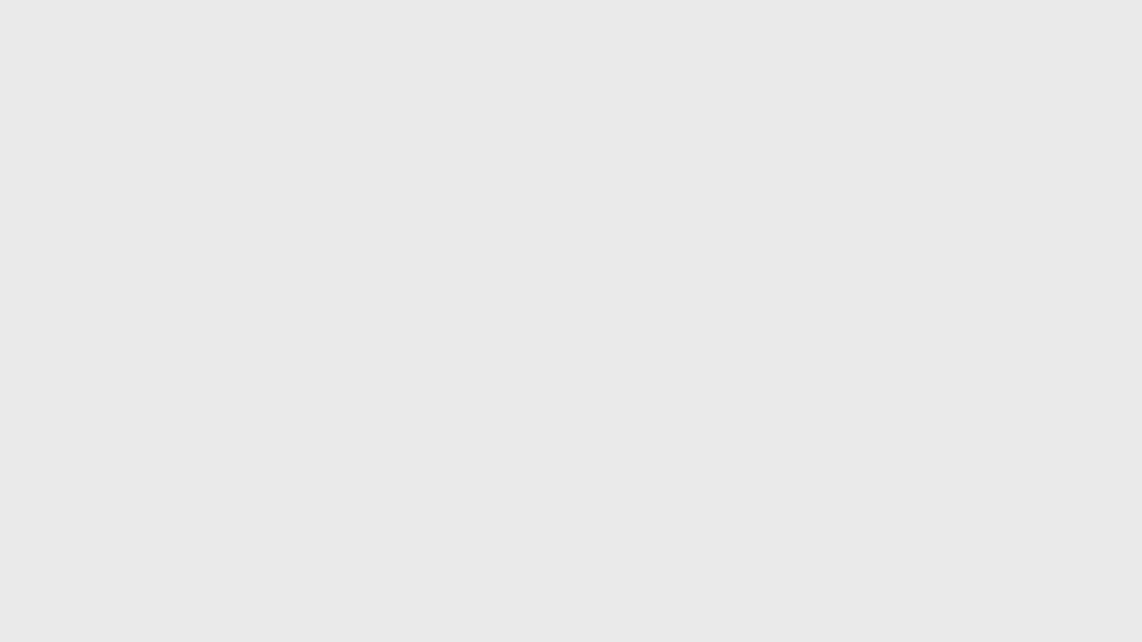